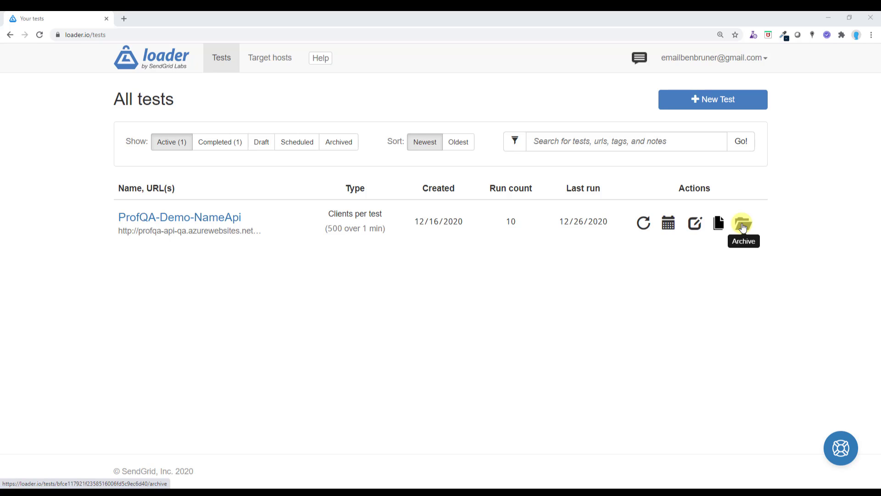
Step: Start a new load test and name it ProfQA-Demo-NameApi-2
left_click(743, 225)
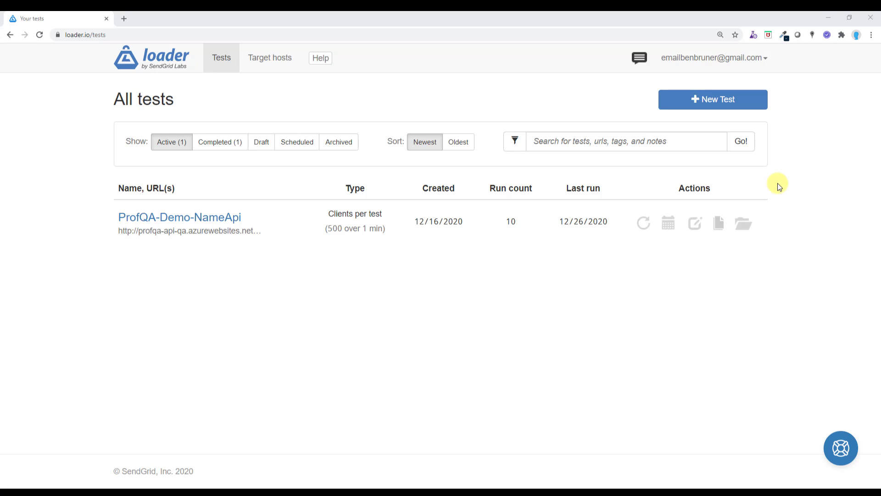
left_click(724, 102)
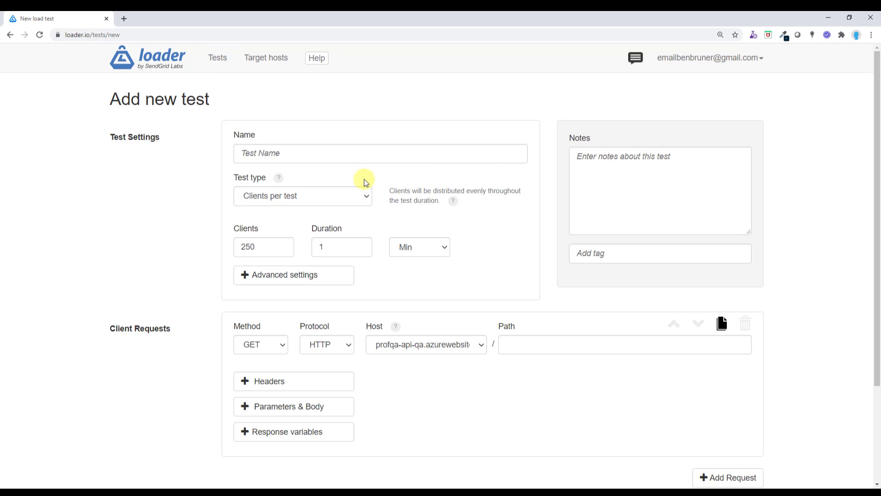
left_click(311, 153)
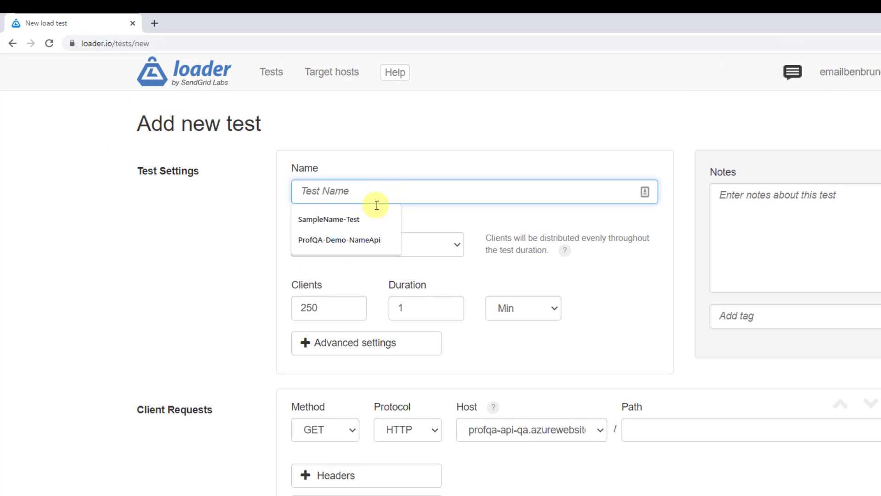
left_click(369, 241)
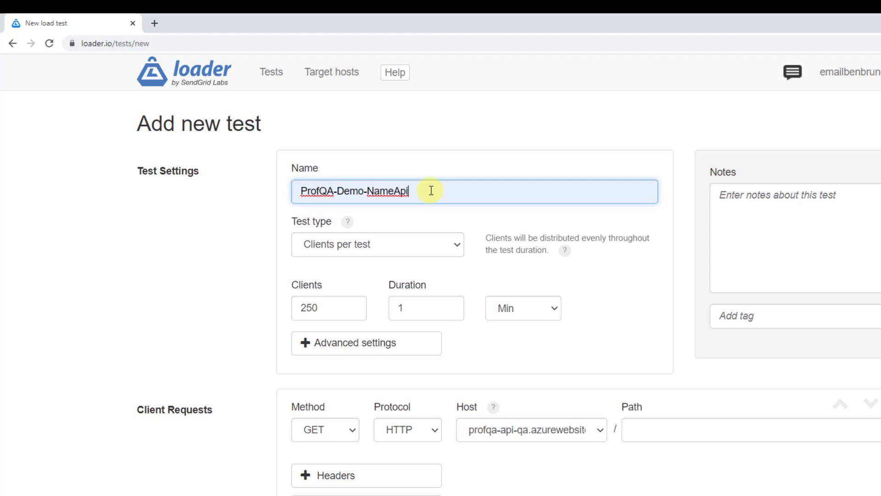
type("-2")
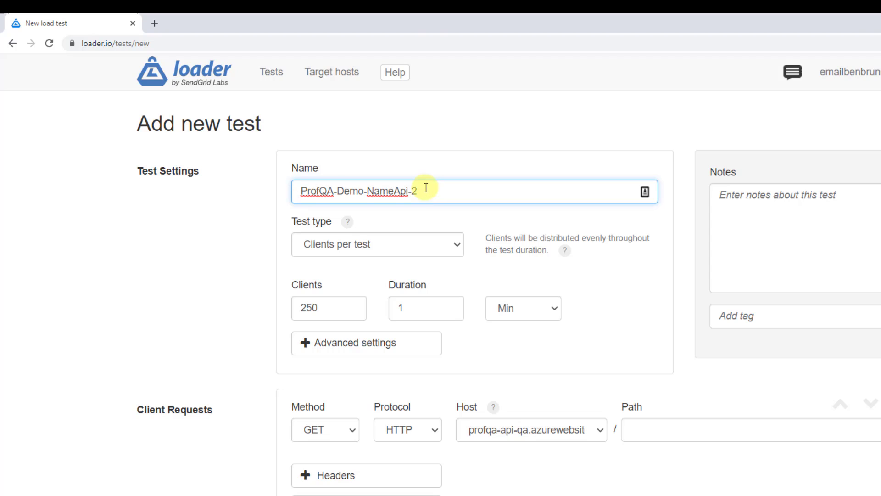
left_click(141, 274)
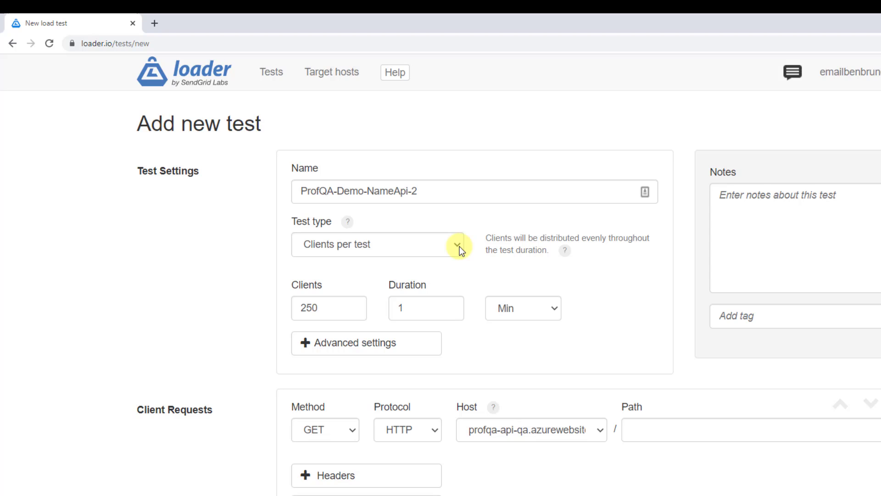
Step: Use the Clients per test type for the load test and set the number of clients to 60
left_click(459, 246)
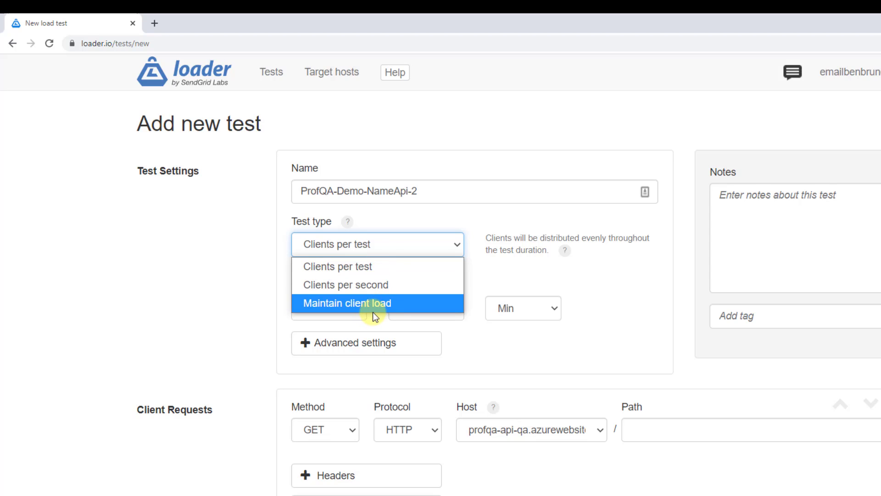
left_click(372, 266)
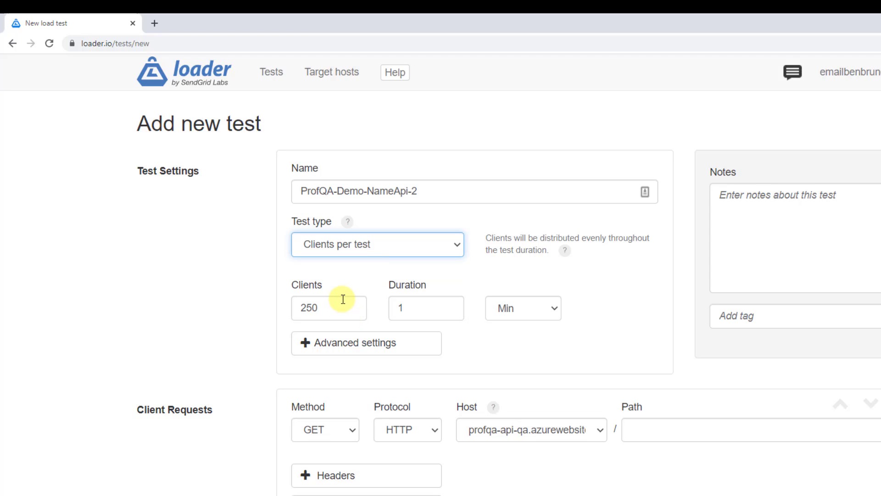
left_click(344, 299)
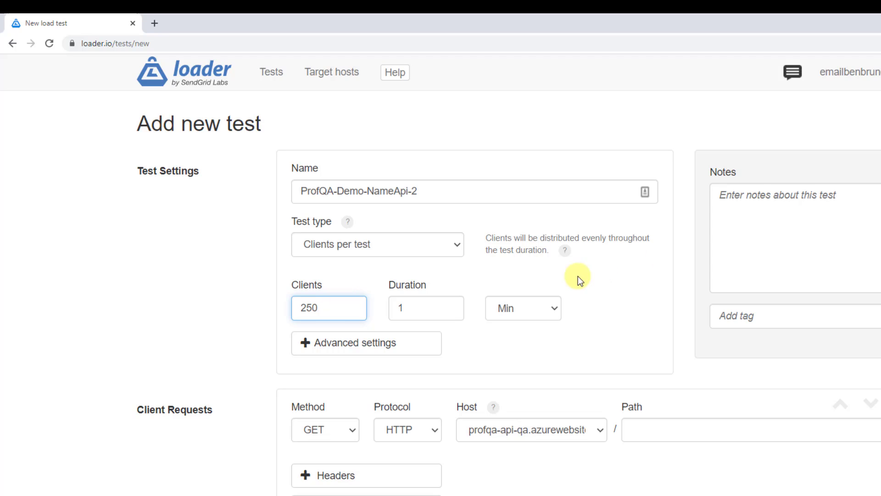
double_click(333, 303)
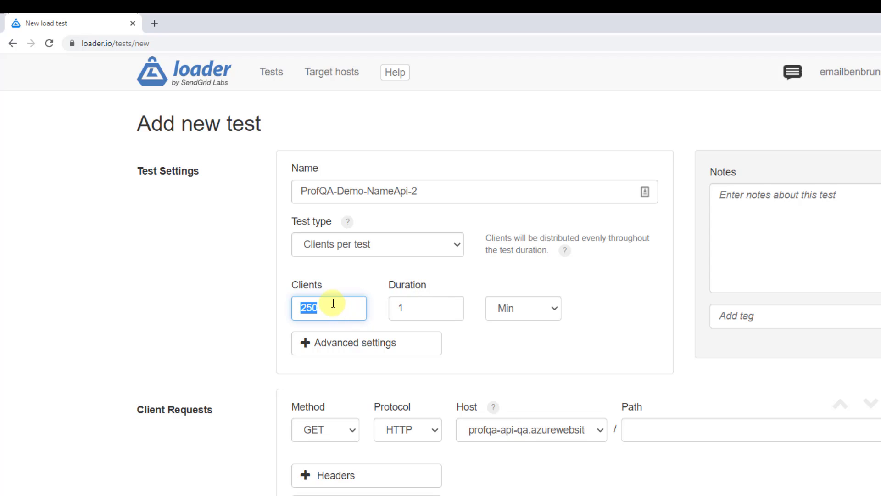
type("60")
left_click(417, 307)
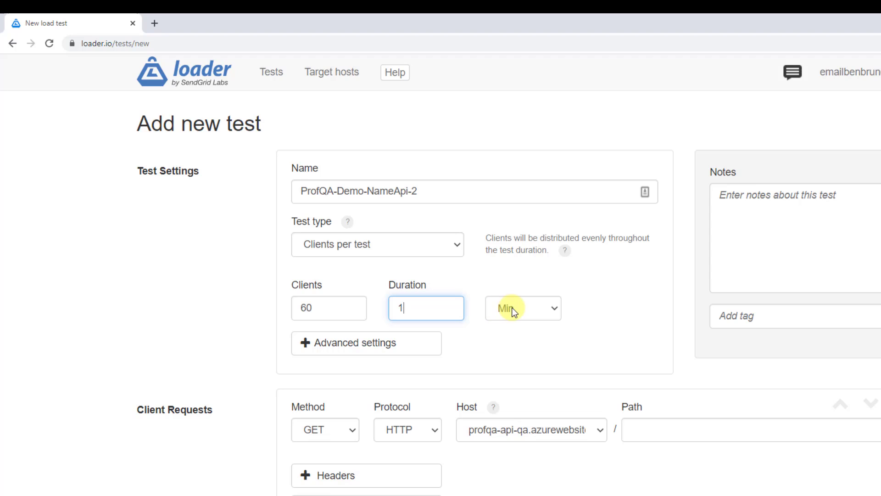
left_click(338, 309)
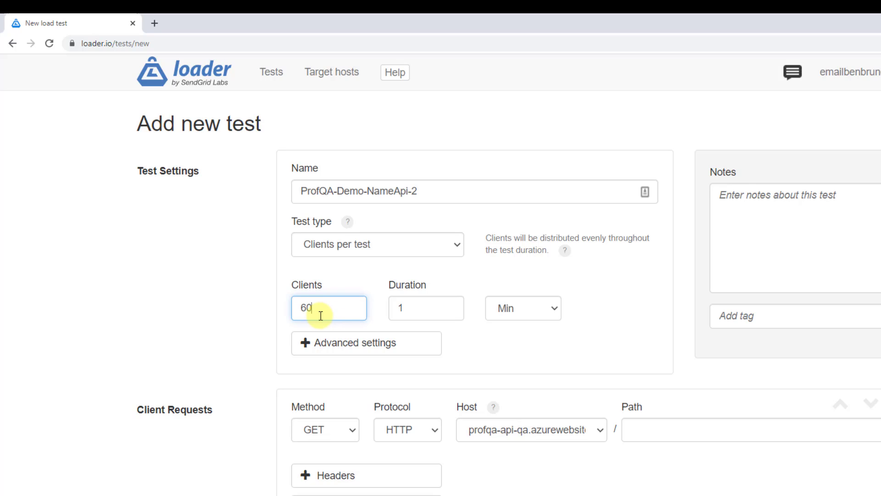
Step: Switch the test type to Clients per second
left_click(459, 243)
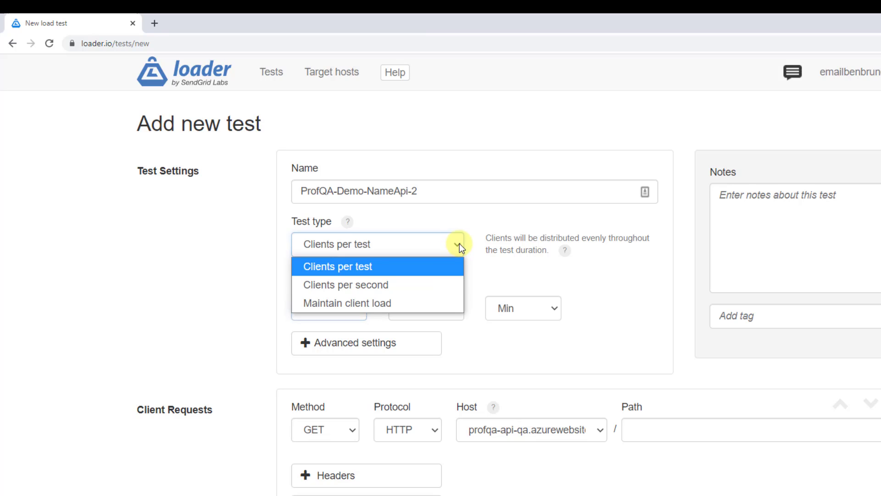
left_click(377, 286)
left_click(347, 306)
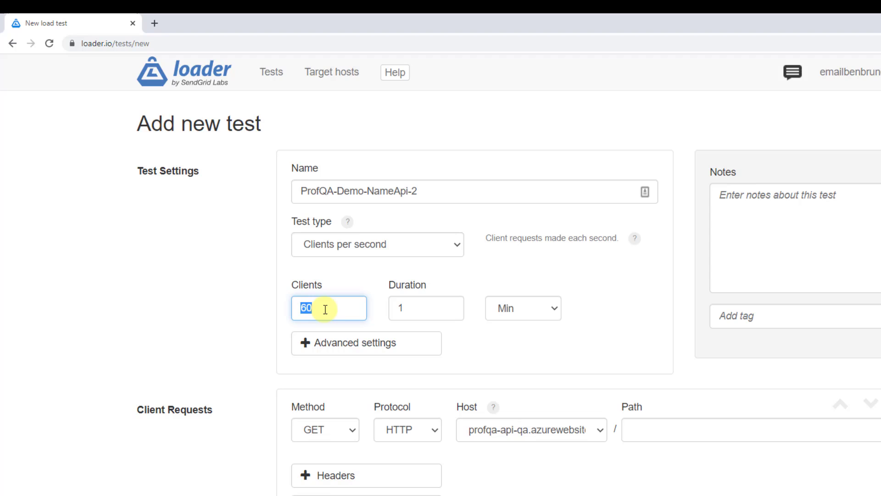
left_click(325, 309)
left_click(229, 316)
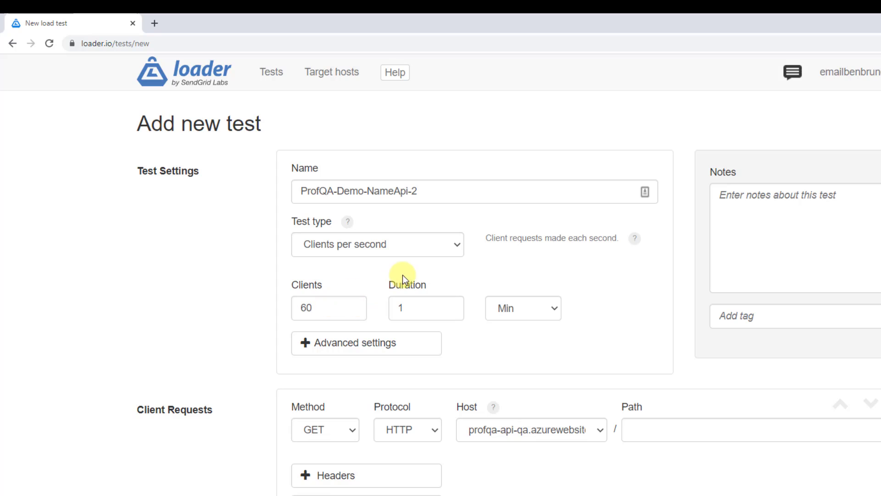
Step: Switch the test type to Maintain client load, with clients ranging from 40 to 70
left_click(458, 242)
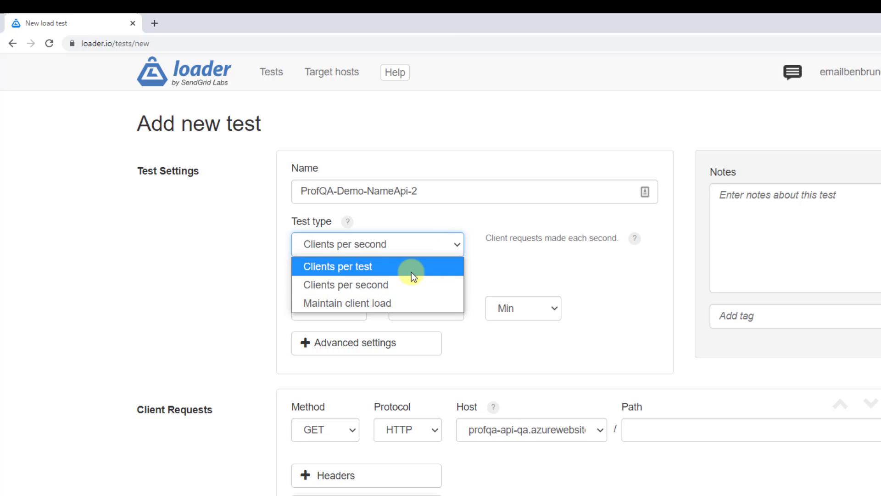
left_click(365, 303)
left_click(173, 333)
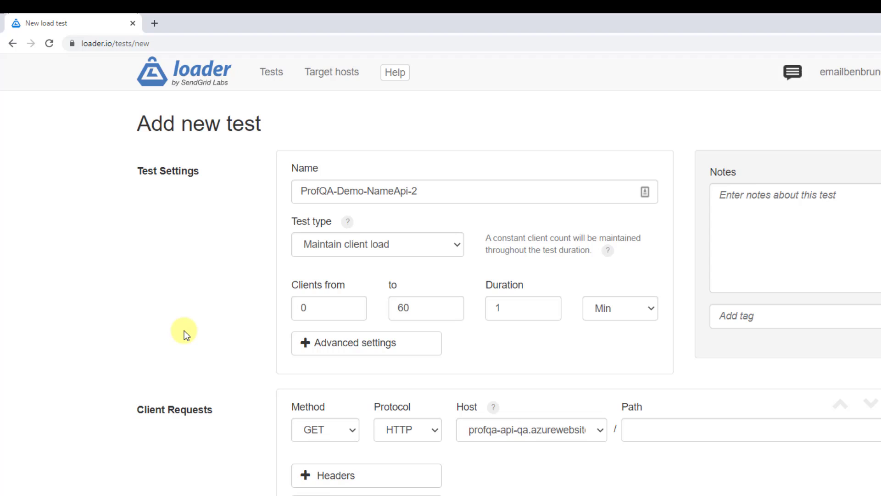
left_click(312, 312)
double_click(302, 304)
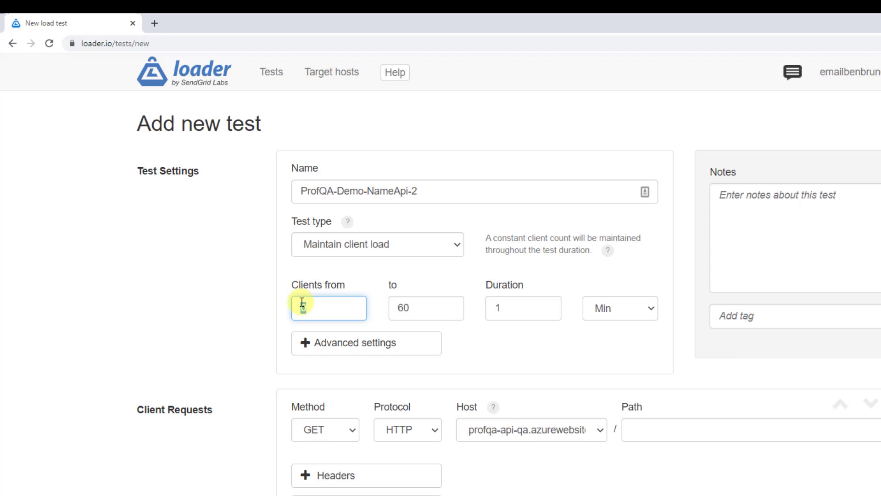
type("40")
double_click(421, 307)
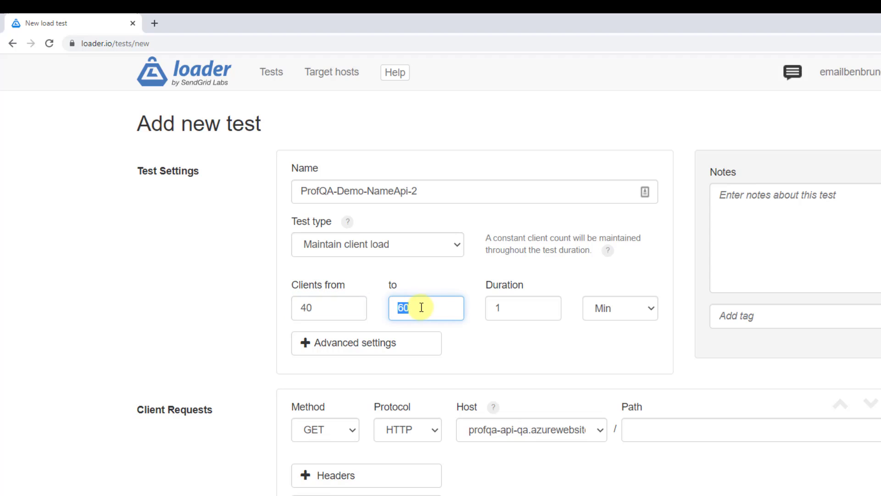
type("70")
left_click(557, 333)
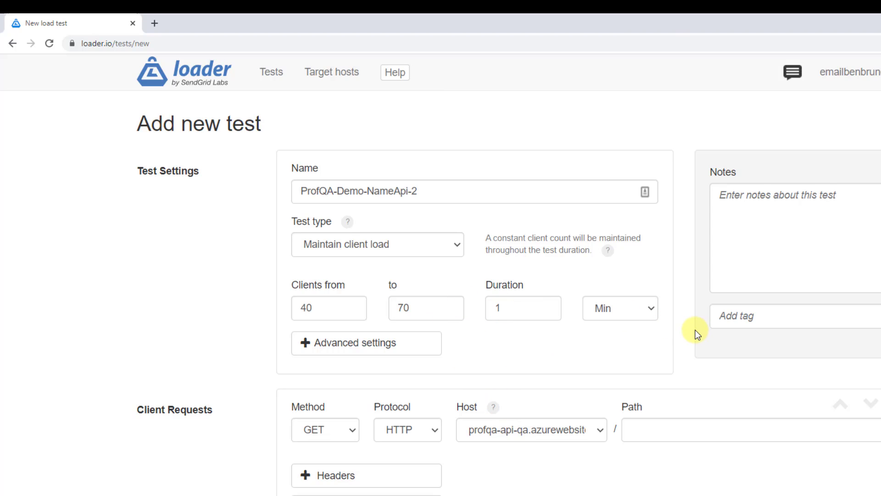
Step: Set the test type to Clients per test and the number of clients to 60
left_click(454, 246)
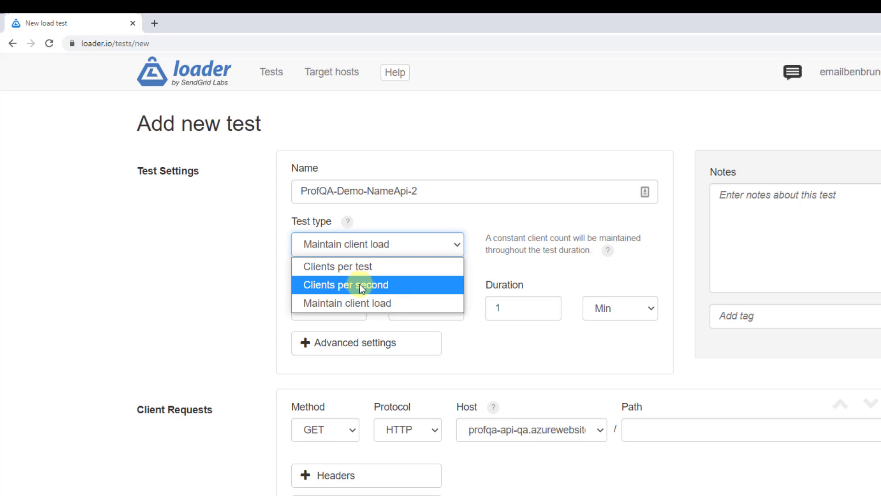
left_click(362, 266)
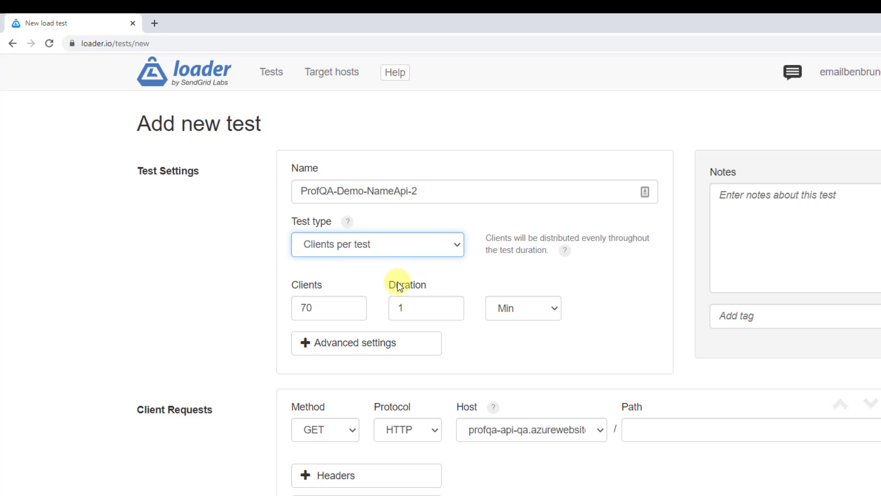
double_click(321, 307)
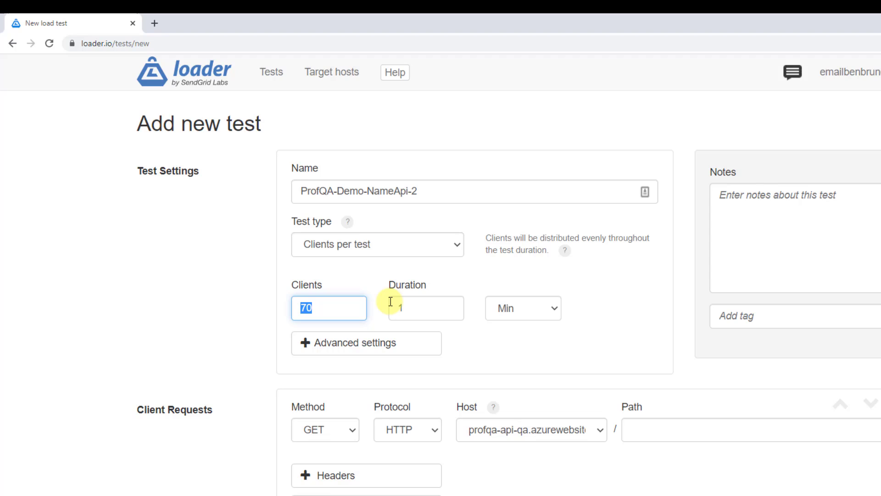
type("0")
key("BackSpace")
type("5")
key("BackSpace")
type("15")
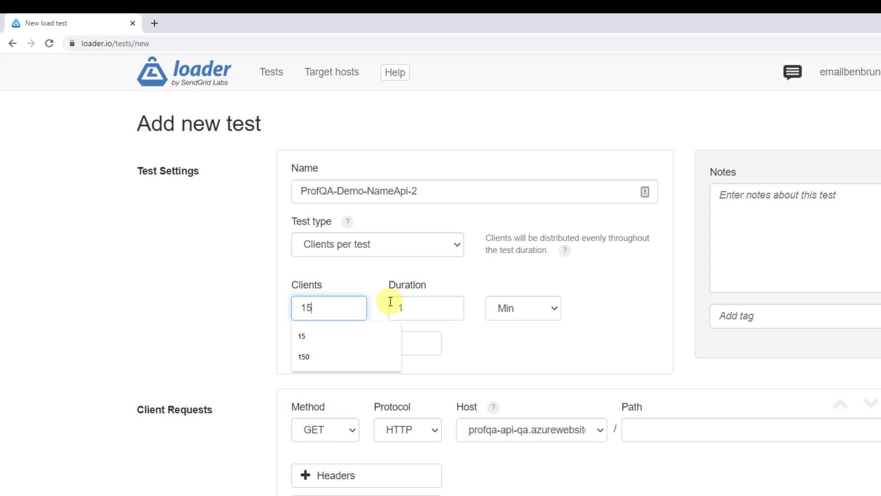
double_click(326, 308)
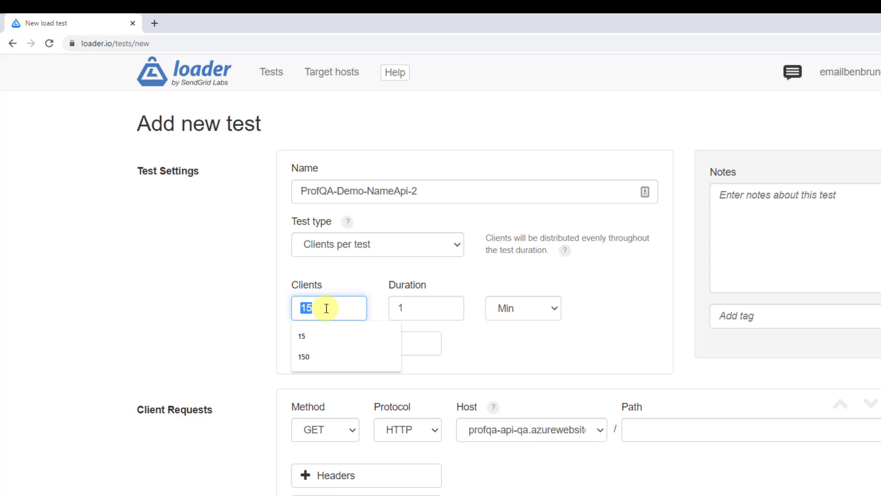
type("60")
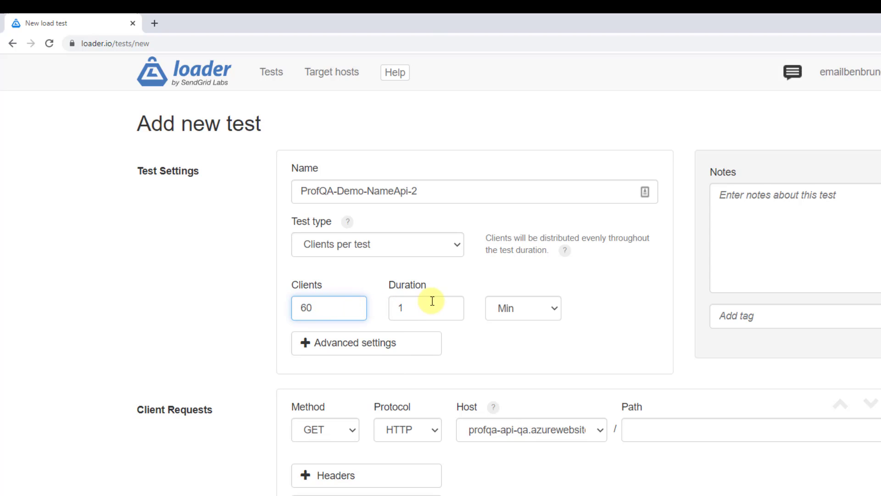
left_click(502, 358)
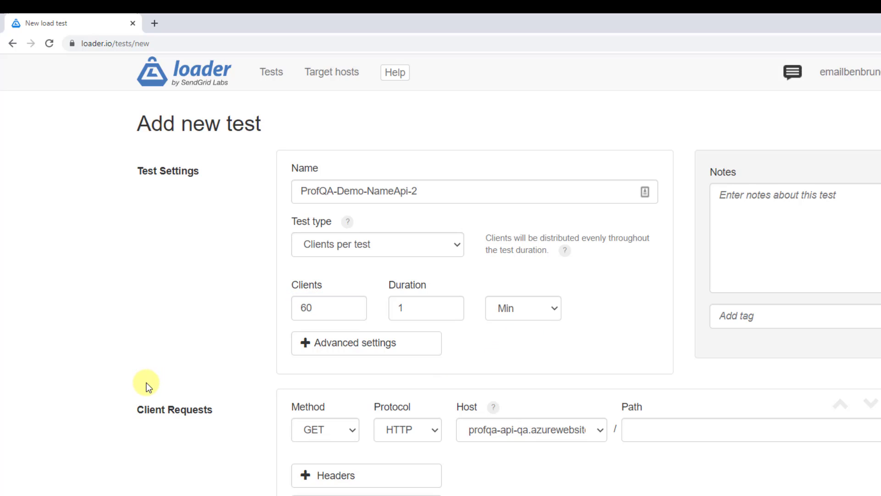
Step: Configure the client request as POST to the host profqa-api-qa.azurewebsites.net with the path api/name
left_click(686, 432)
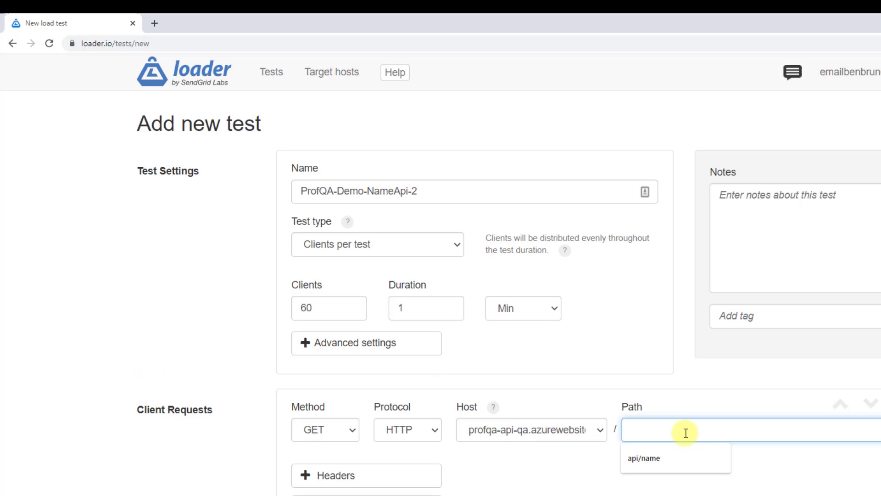
left_click(597, 430)
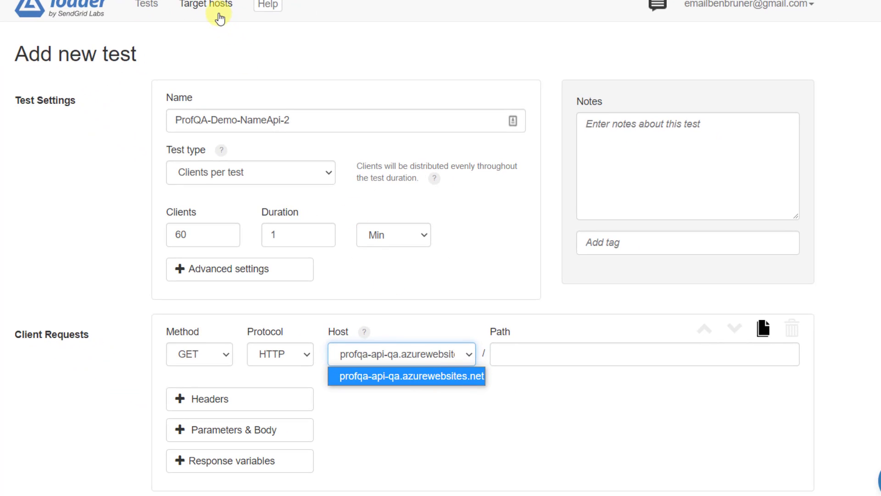
left_click(394, 376)
left_click(224, 355)
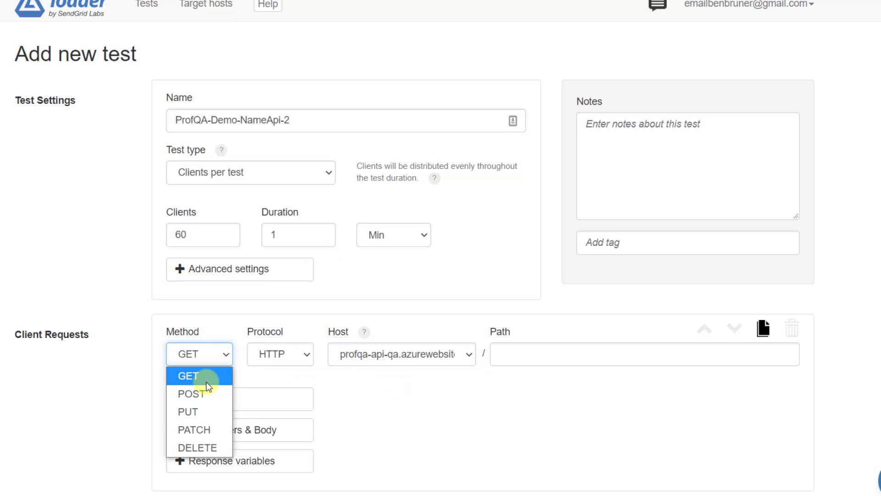
left_click(205, 393)
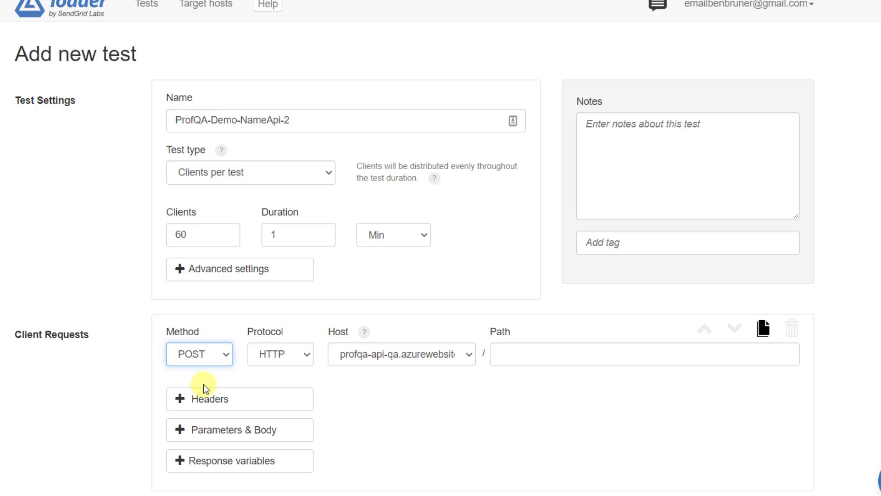
left_click(541, 352)
left_click(536, 385)
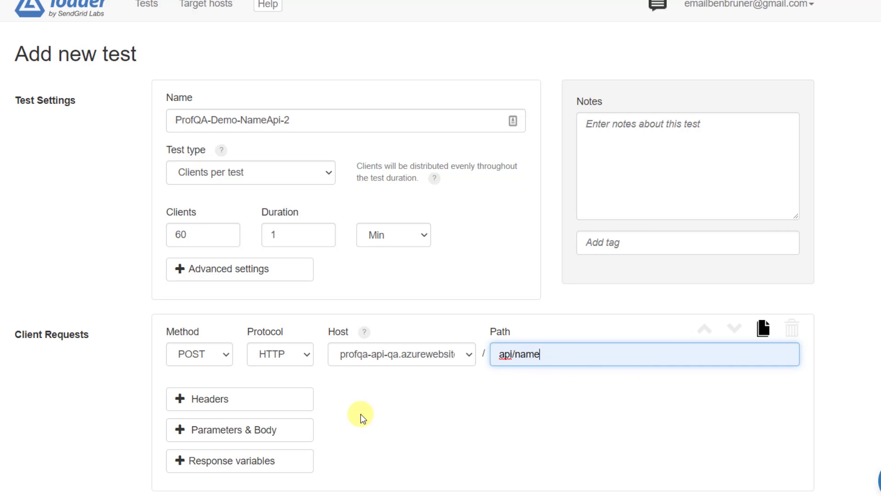
Step: Add two headers named Content-Type and Accept to the client request
left_click(251, 396)
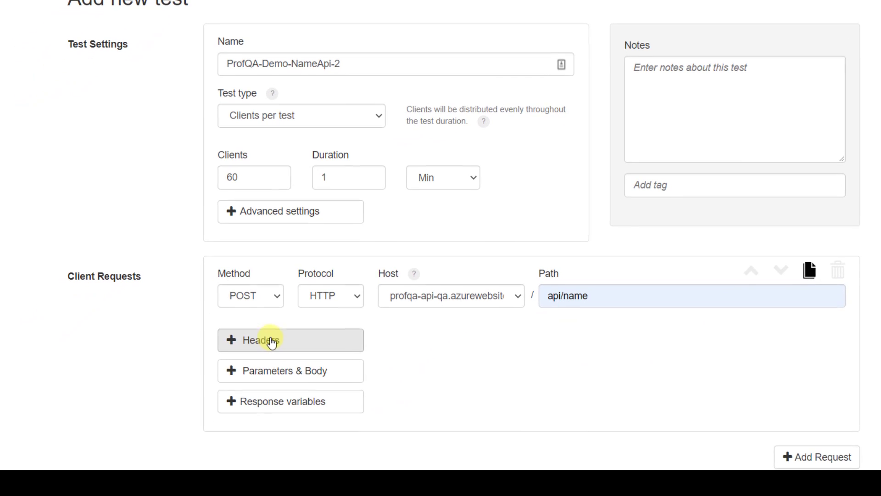
left_click(213, 398)
scroll(568, 366, "down", 2)
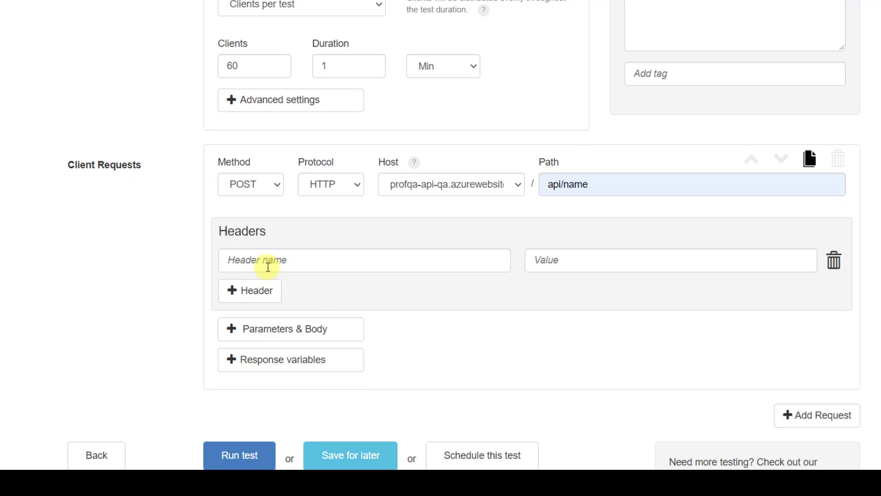
left_click(267, 267)
left_click(255, 288)
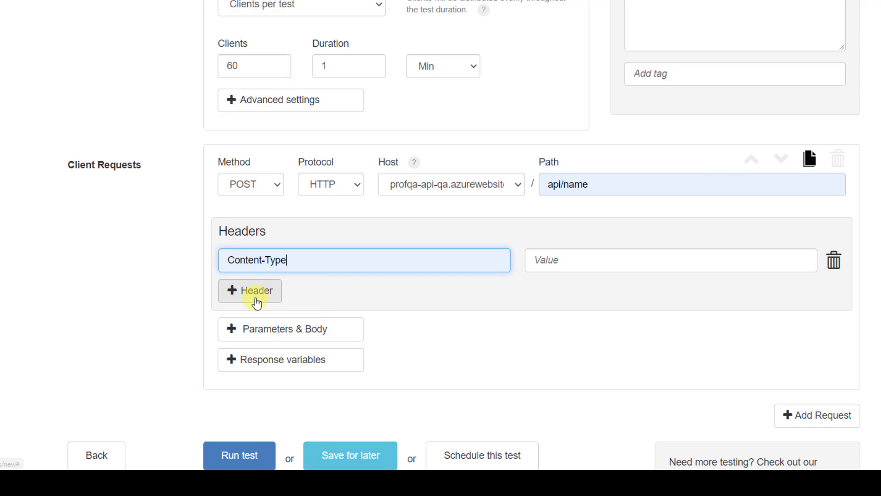
left_click(254, 299)
left_click(268, 293)
left_click(260, 316)
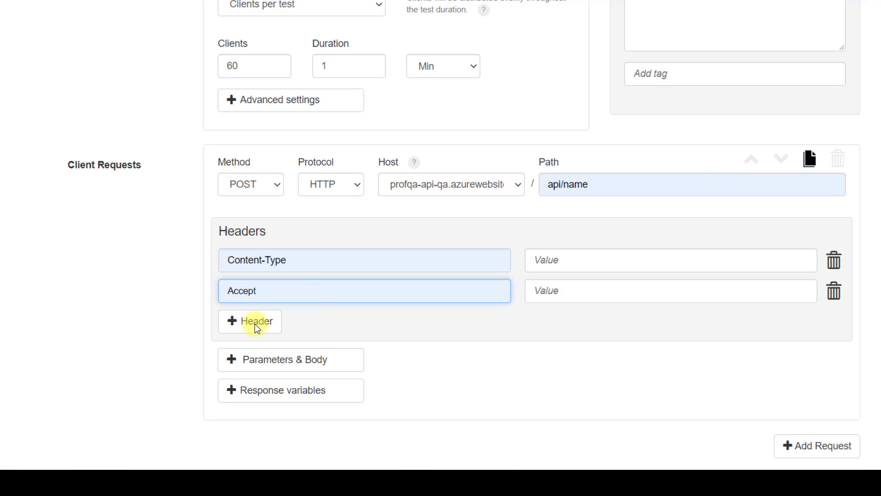
Step: Set the values of both the Content-Type and Accept headers to application/json
left_click(556, 264)
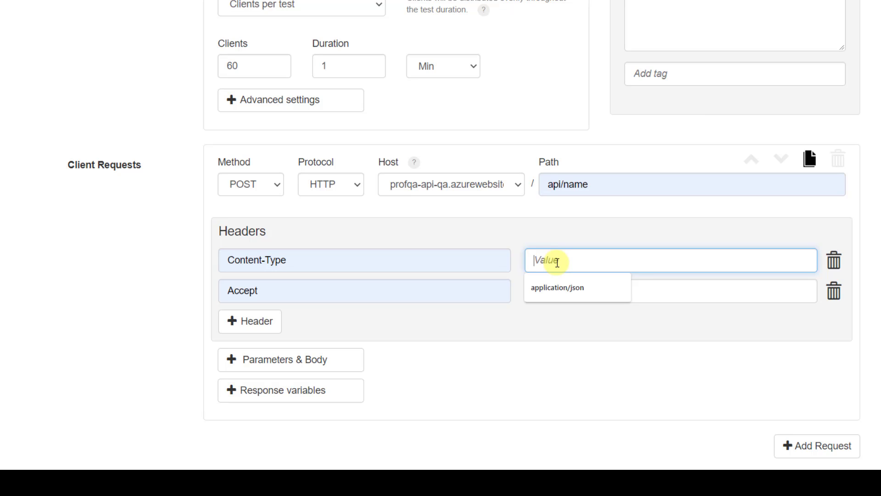
left_click(557, 287)
left_click(557, 291)
left_click(562, 317)
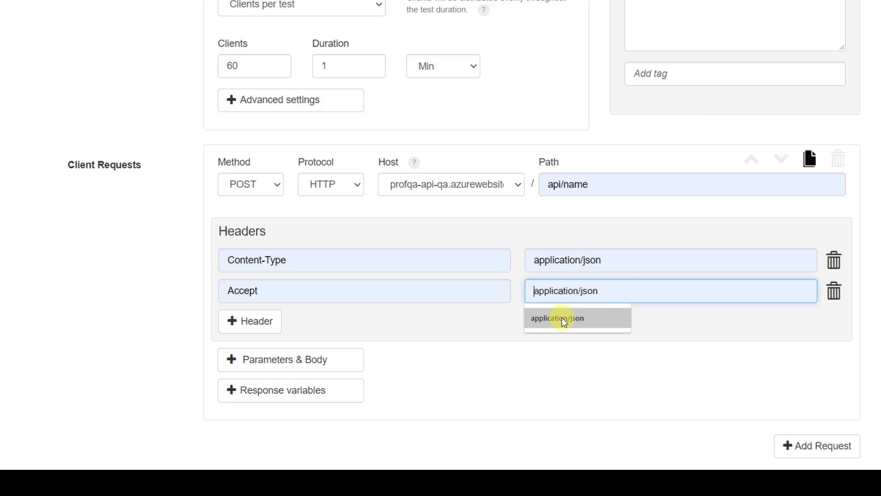
left_click(499, 322)
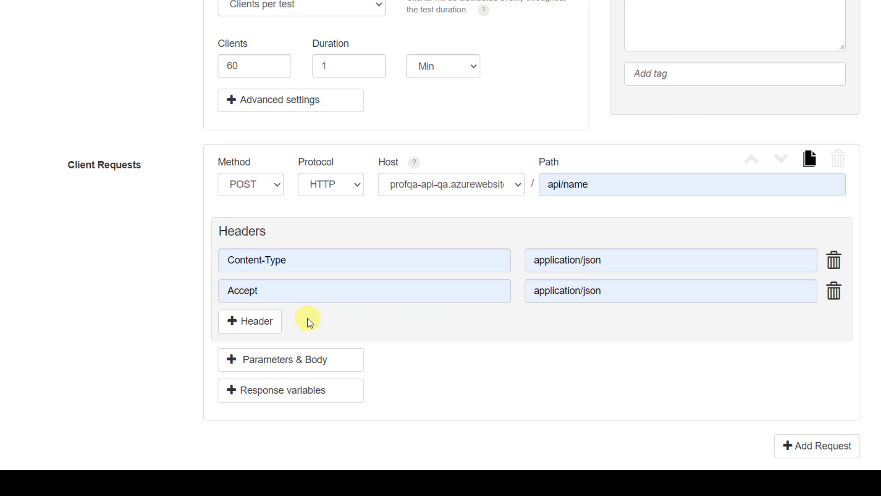
Step: Give the request a raw JSON body with a Firstname field holding a first name and a Lastname field set to Test
left_click(313, 362)
scroll(101, 352, "down", 1)
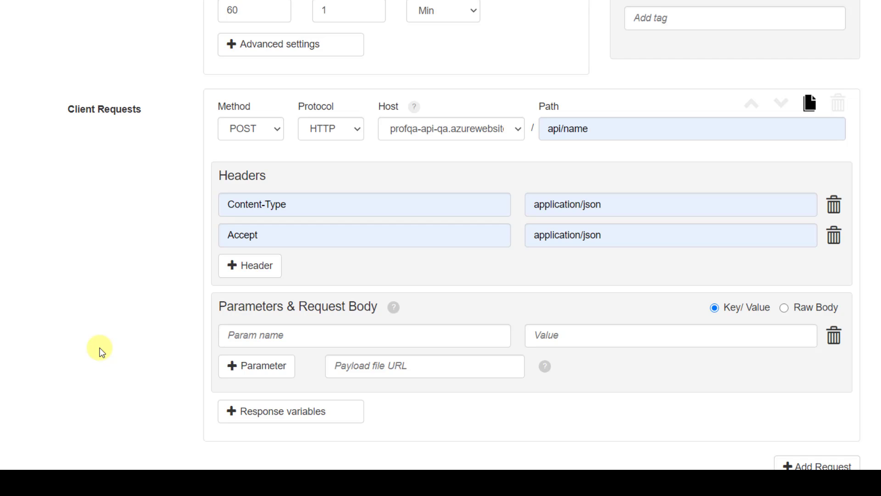
scroll(102, 351, "down", 1)
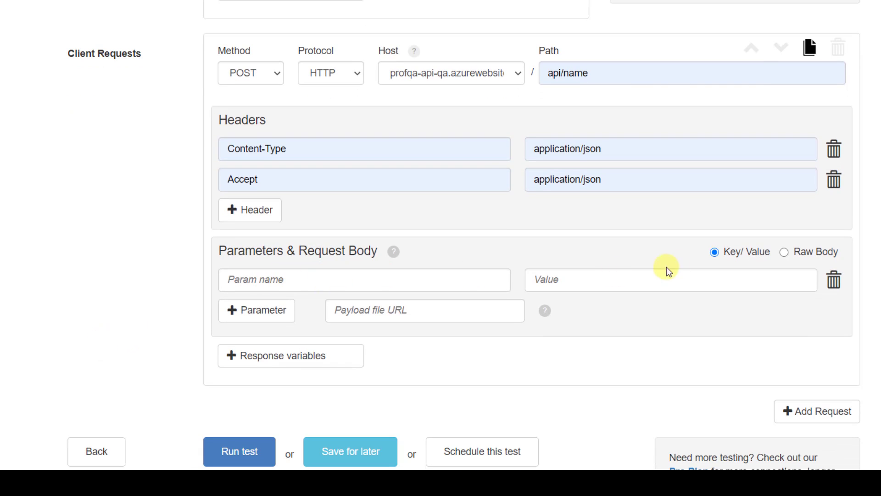
left_click(783, 253)
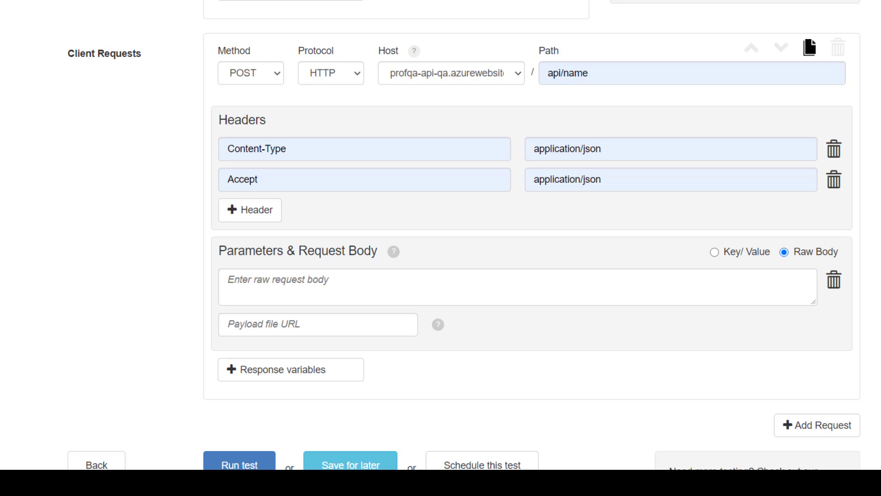
left_click(369, 287)
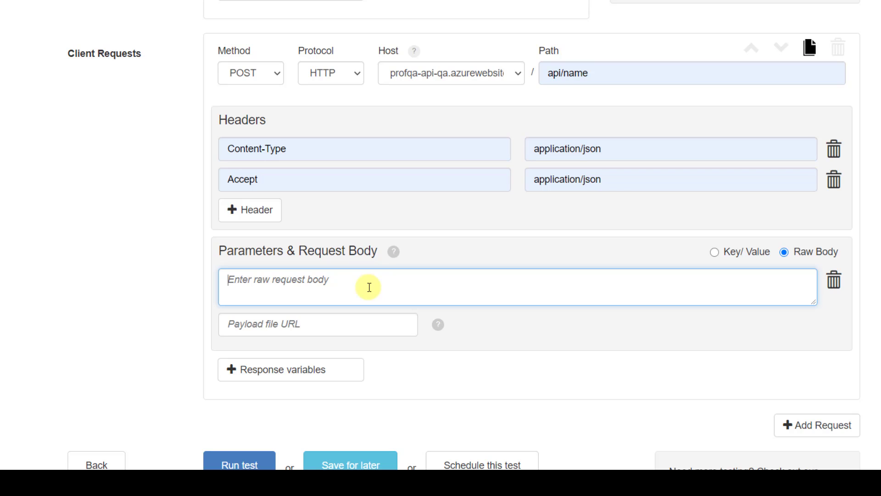
type("{\"Firstname\": \"Benjamin\",\"Lastname\": \"Test\"}")
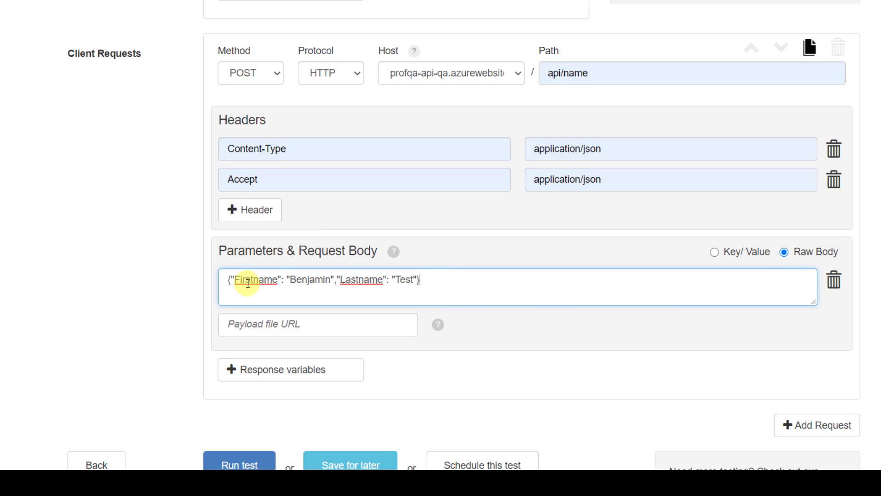
scroll(259, 56, "up", 2)
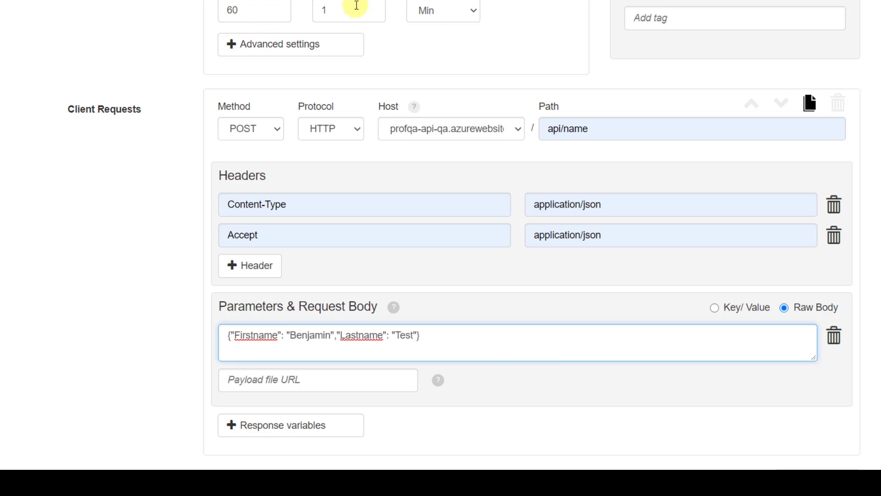
left_click_drag(457, 340, 175, 338)
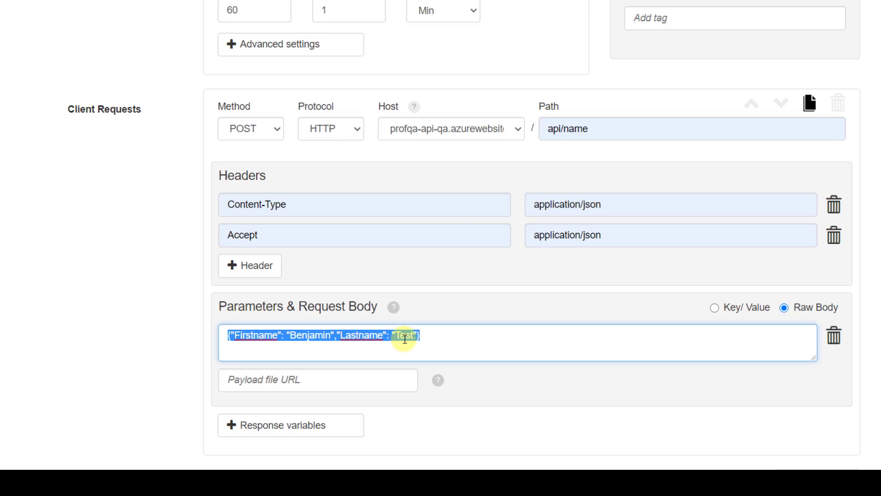
left_click(466, 338)
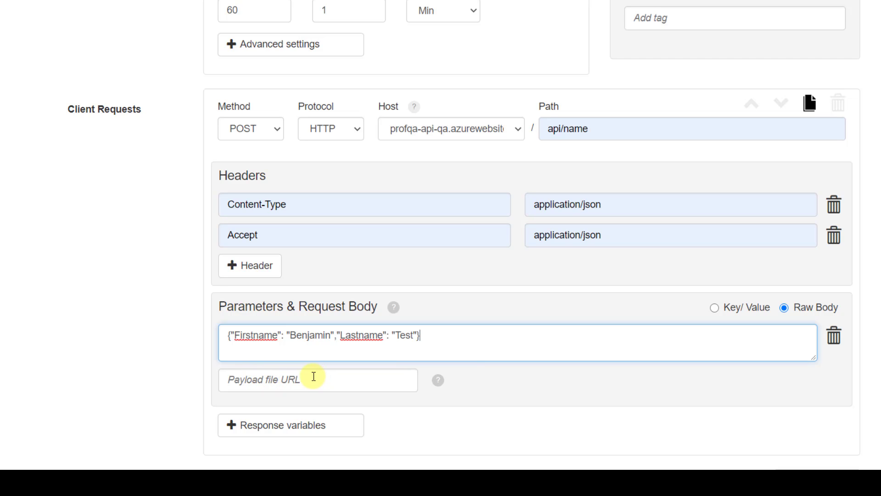
scroll(146, 354, "down", 3)
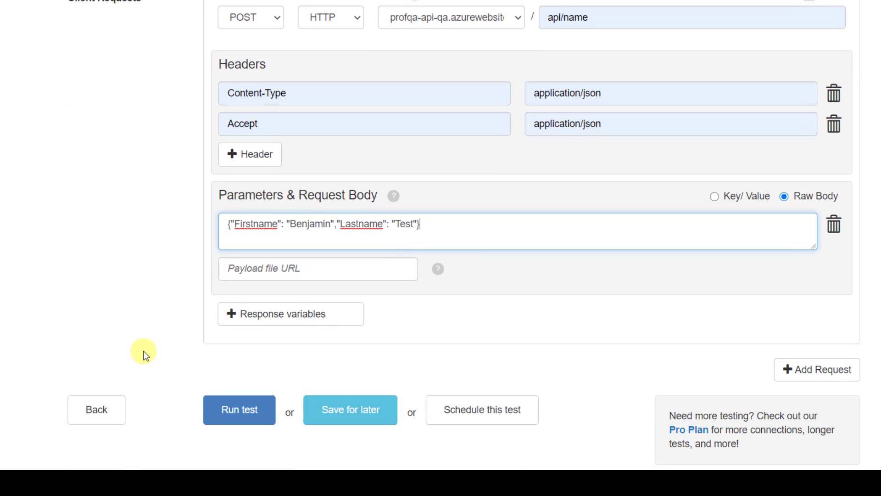
left_click(258, 321)
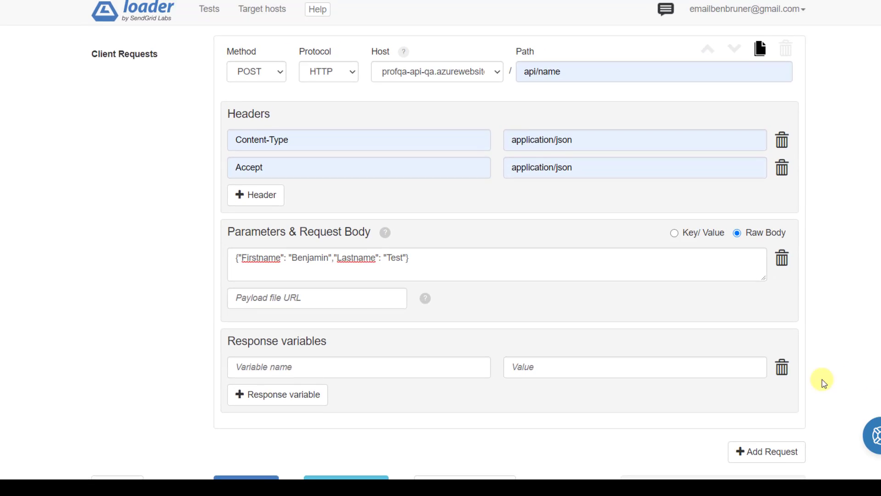
left_click(834, 345)
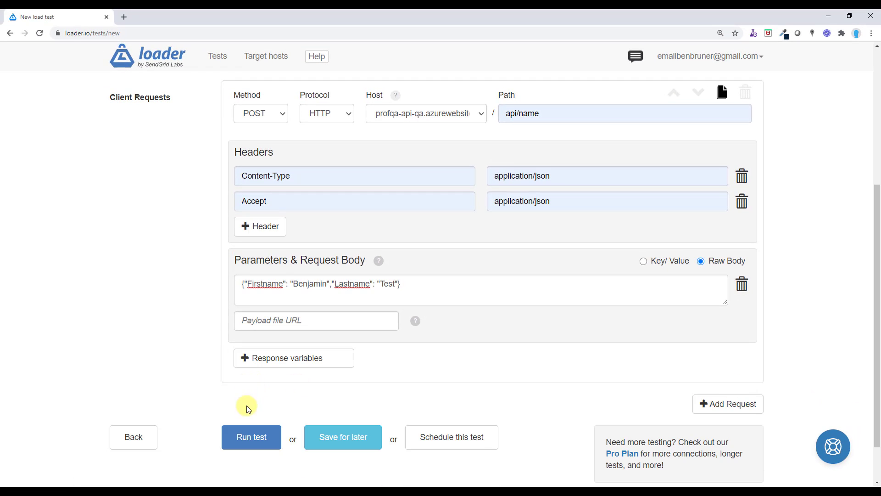
Step: Run the new load test and watch its live response-time chart
left_click(250, 435)
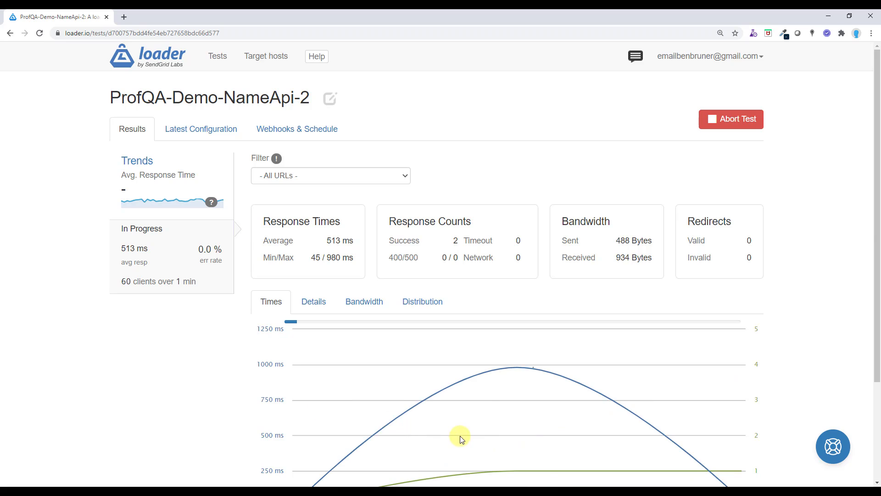
scroll(403, 397, "down", 2)
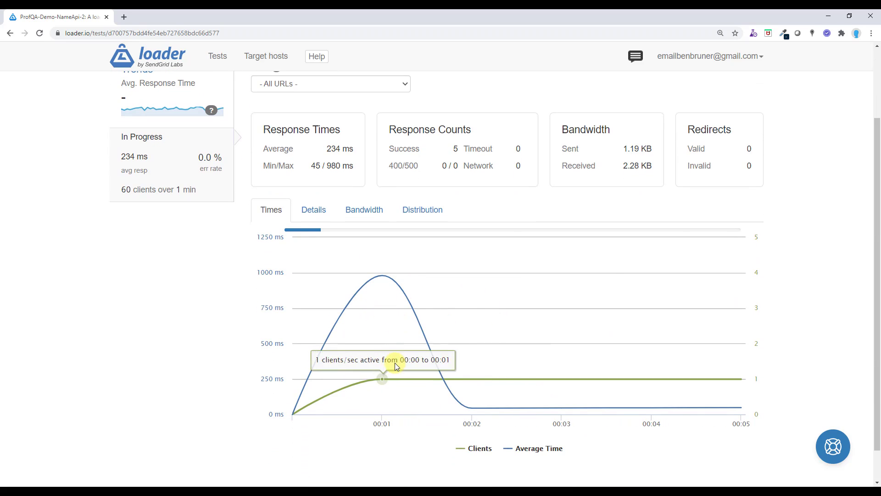
scroll(395, 363, "up", 1)
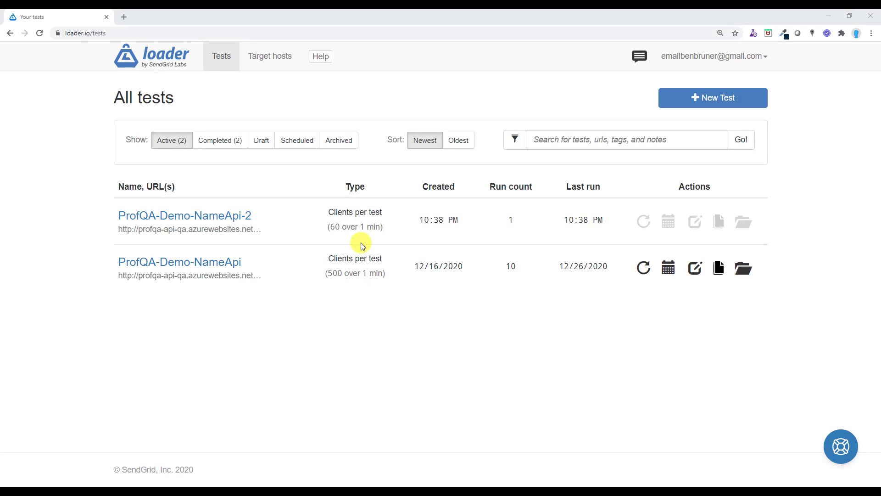
Step: Open the ProfQA-Demo-NameApi-2 results and examine the response times, response counts and average time chart
left_click(225, 218)
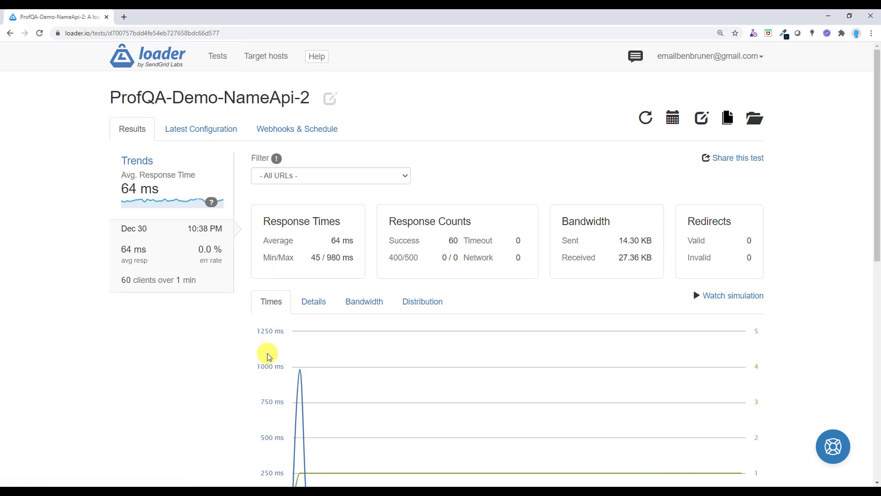
scroll(265, 343, "down", 1)
scroll(275, 335, "down", 1)
scroll(289, 322, "up", 1)
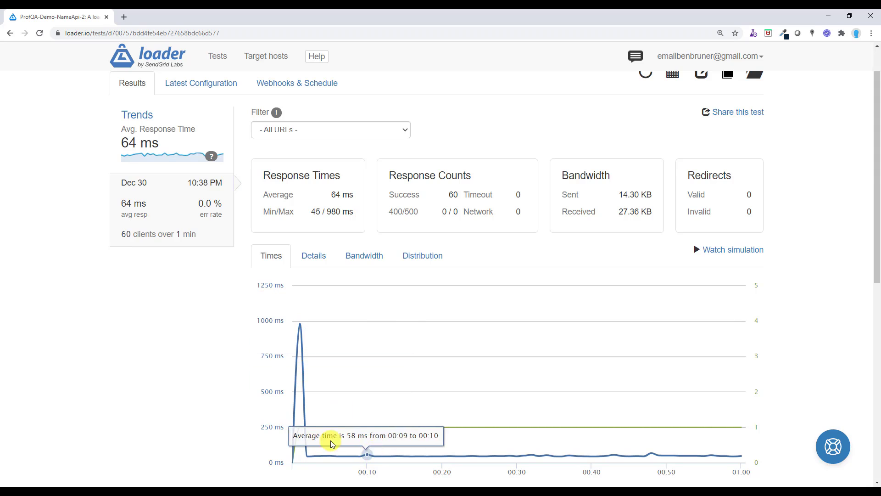
mouse_move(338, 430)
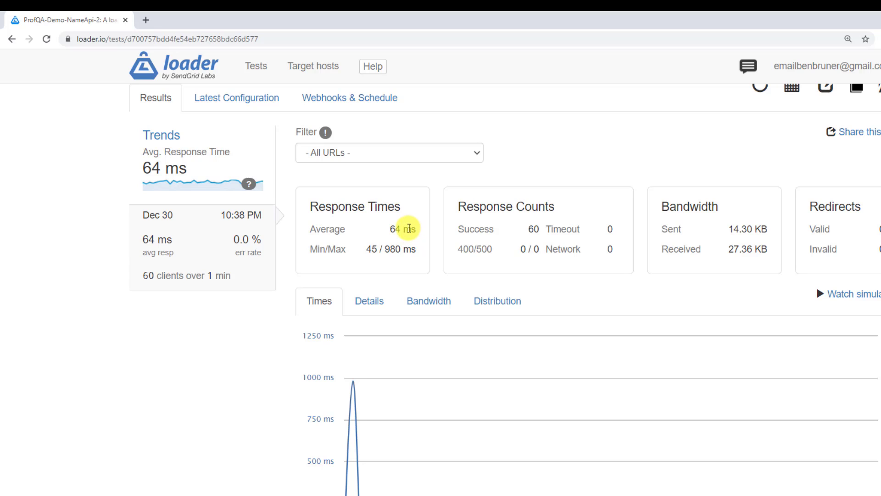
scroll(465, 226, "up", 2)
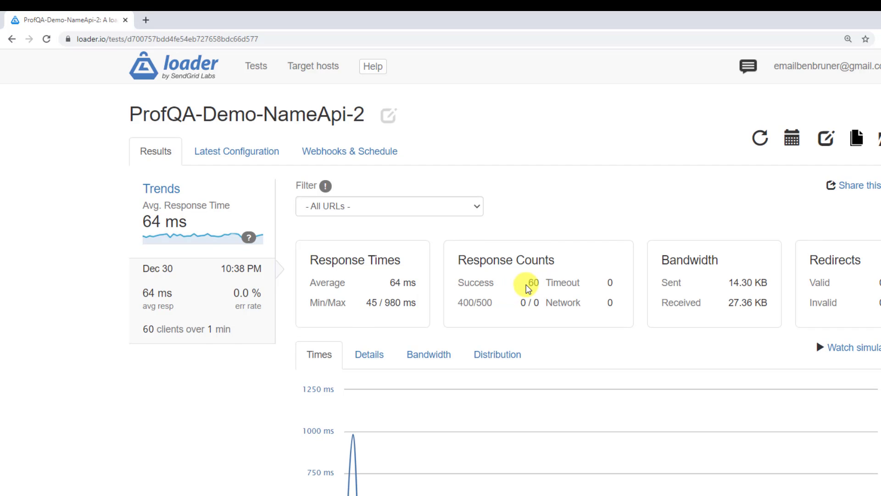
scroll(526, 289, "down", 2)
scroll(527, 287, "up", 1)
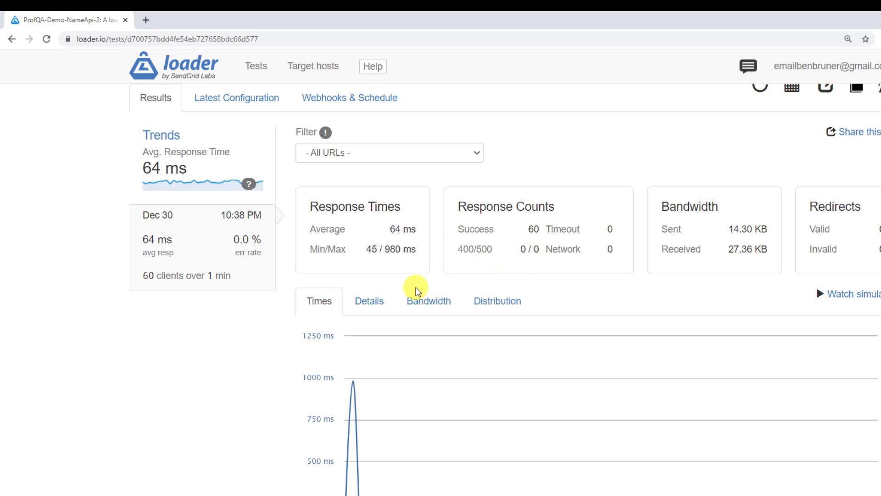
Step: Examine the Details chart of the run for successful responses and errors over time
left_click(369, 300)
scroll(524, 335, "down", 2)
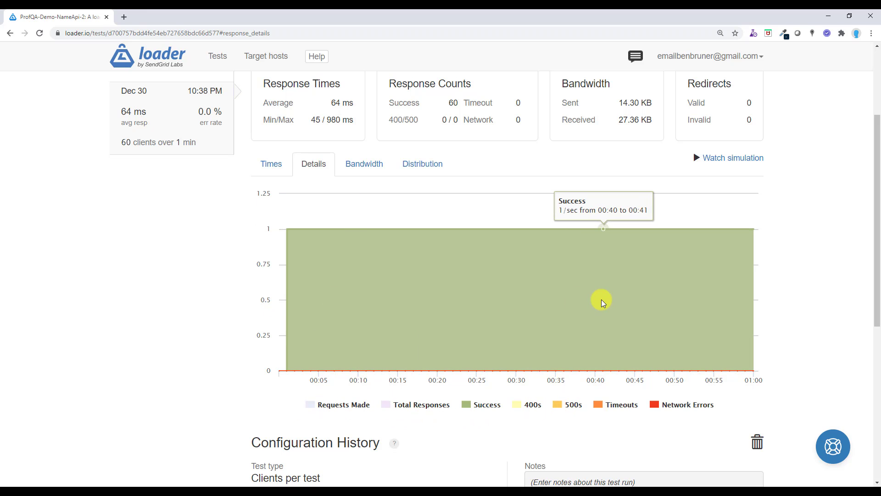
scroll(139, 344, "up", 3)
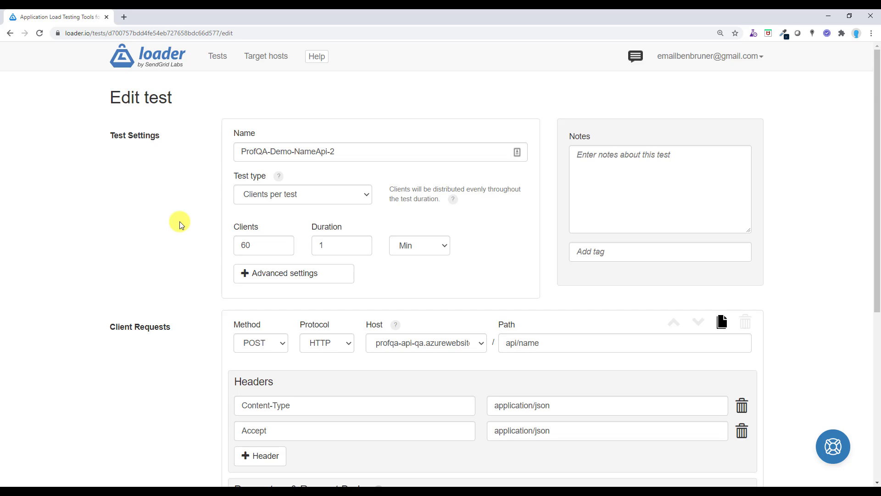
Step: Set the number of clients in the test settings to 300 and run the test again
double_click(236, 246)
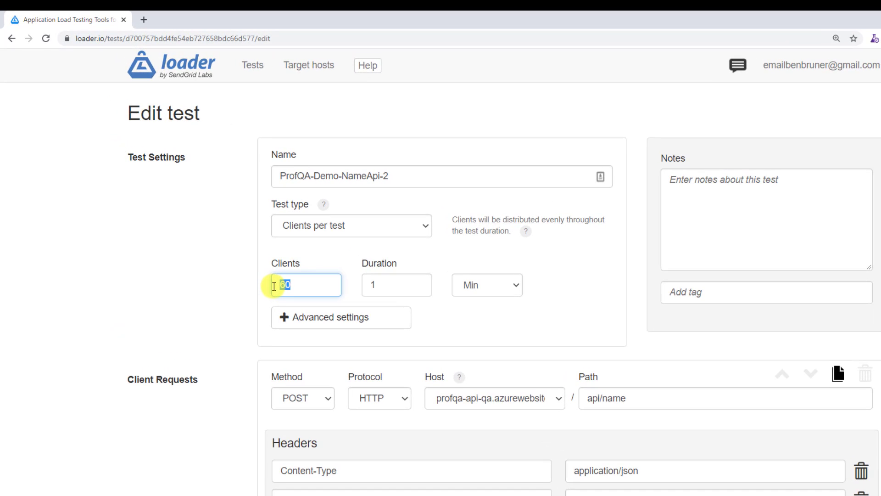
type("300")
left_click(197, 276)
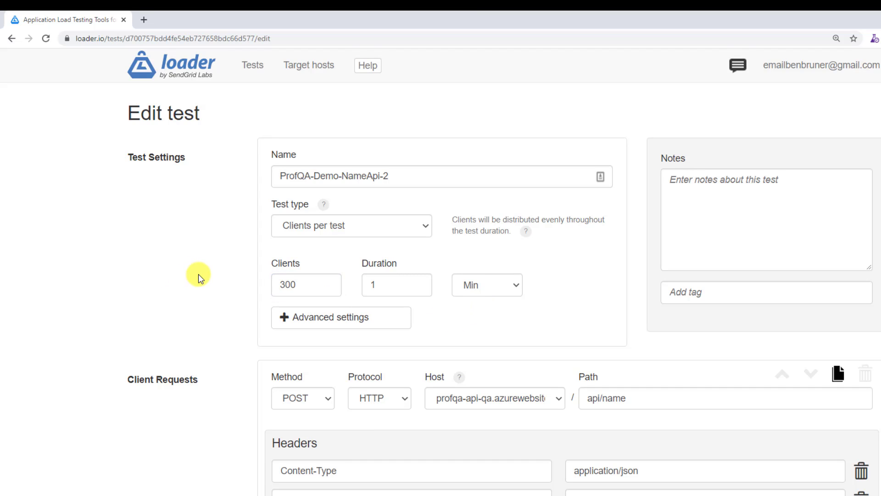
scroll(199, 280, "down", 6)
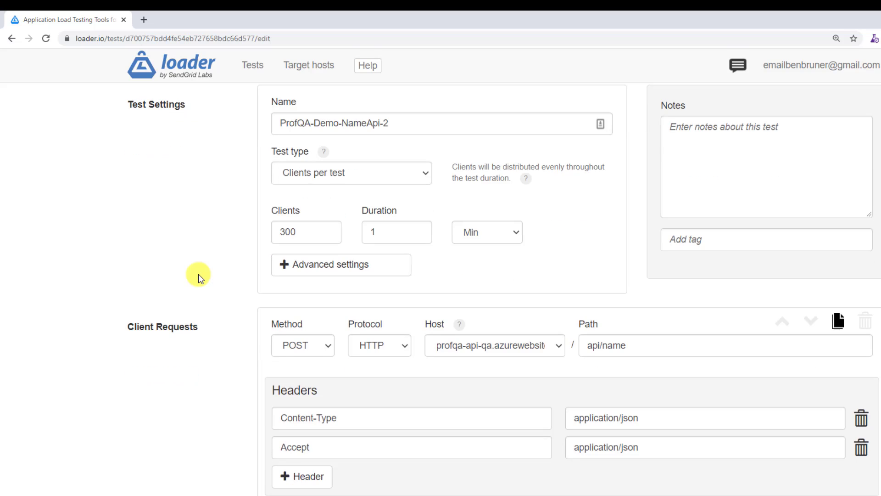
scroll(202, 283, "up", 6)
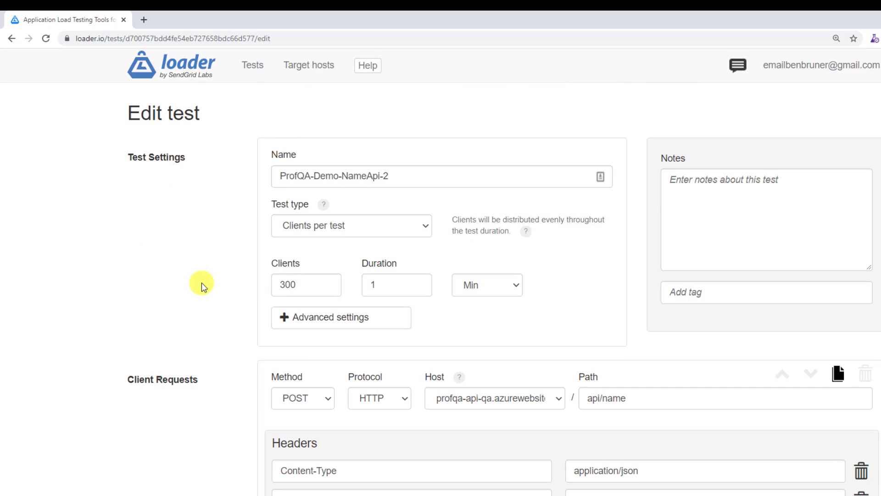
scroll(222, 350, "down", 7)
left_click(302, 459)
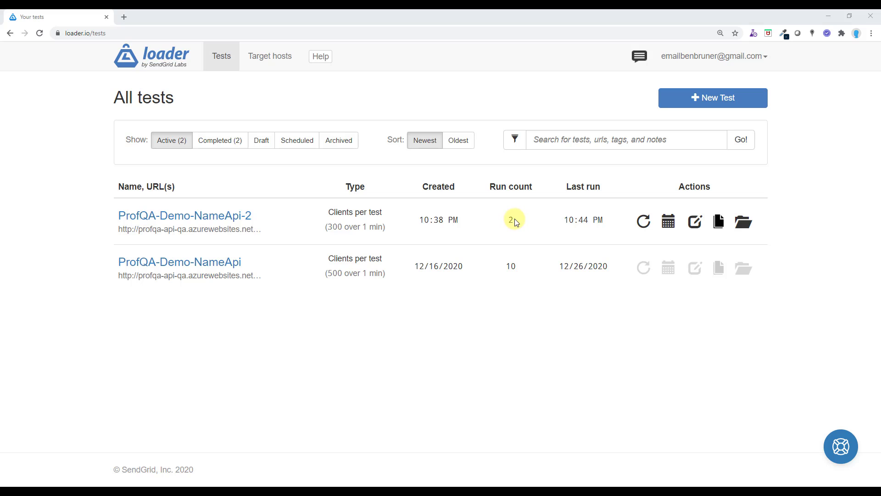
Step: Open the ProfQA-Demo-NameApi-2 results and examine the response counts of the 300-client run
left_click(218, 216)
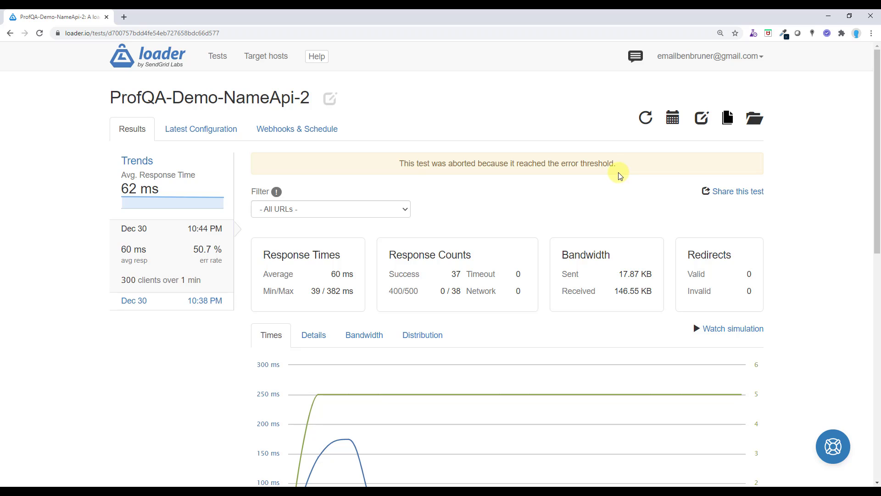
scroll(618, 176, "down", 1)
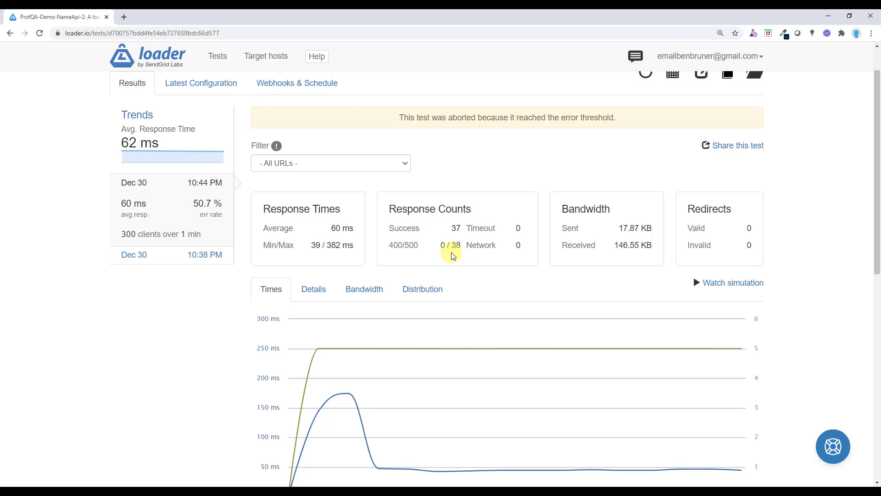
Step: Examine the Times chart of the 300-client run for active clients and average response time
scroll(450, 258, "down", 2)
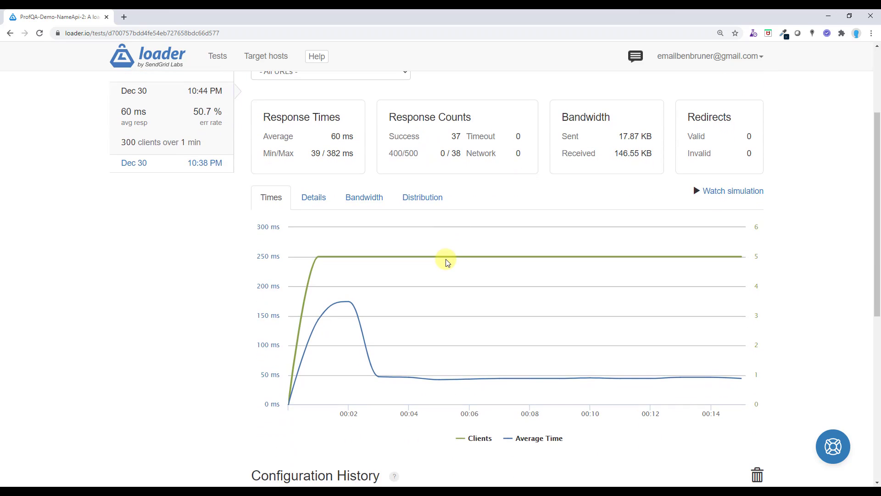
scroll(447, 262, "down", 1)
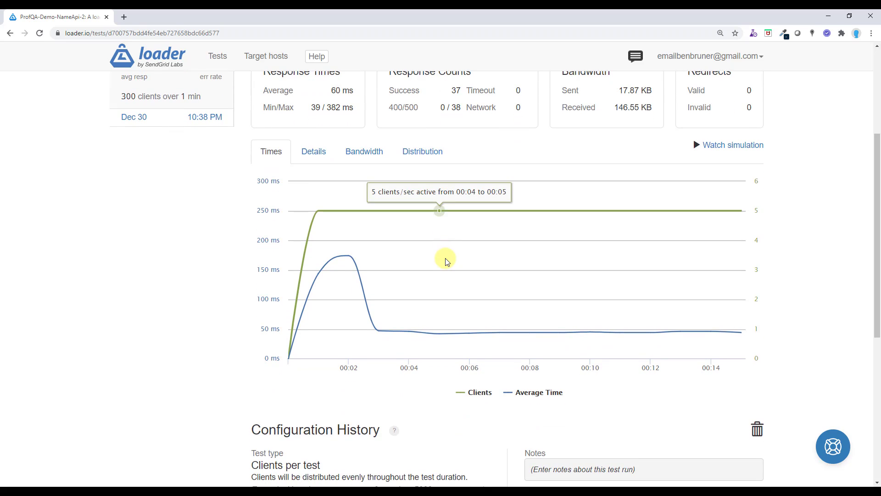
scroll(448, 261, "up", 1)
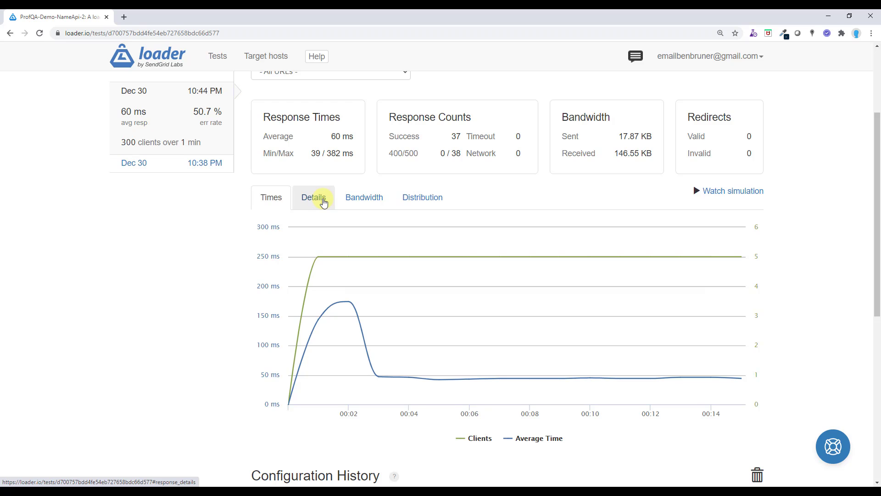
Step: Examine the Details chart of the 300-client run, comparing successful responses with the 500 errors over time
left_click(323, 203)
scroll(252, 327, "down", 1)
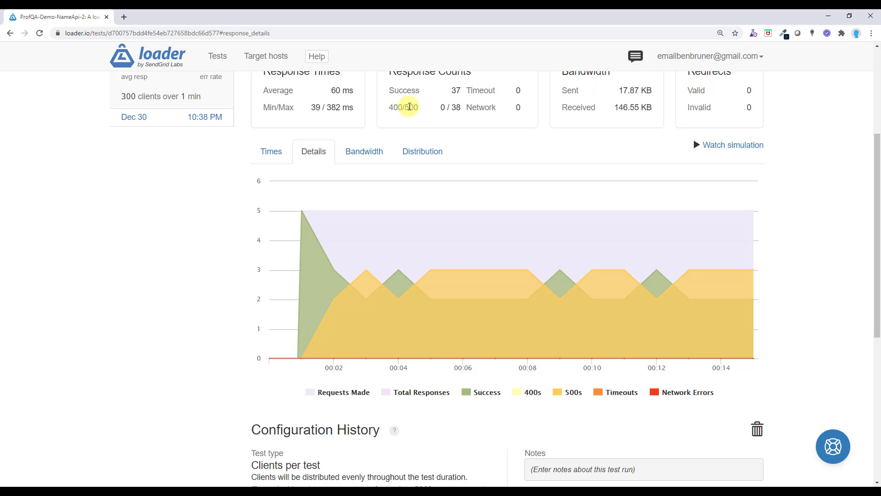
double_click(409, 108)
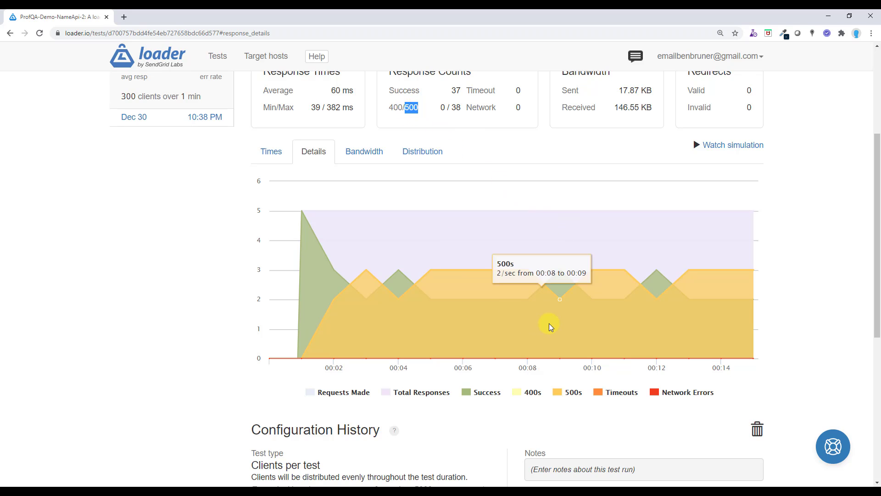
scroll(554, 320, "up", 1)
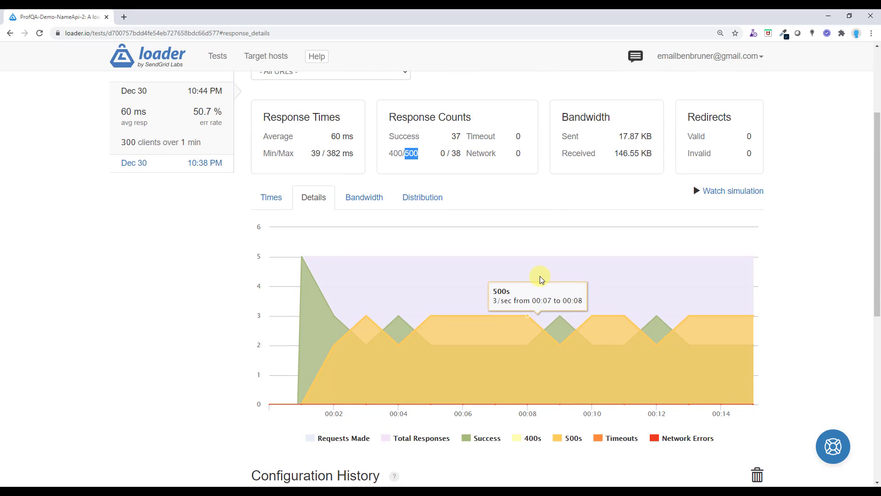
Step: Leave the ProfQA-Demo-NameApi-2 results and return to the list of all tests
scroll(539, 272, "up", 1)
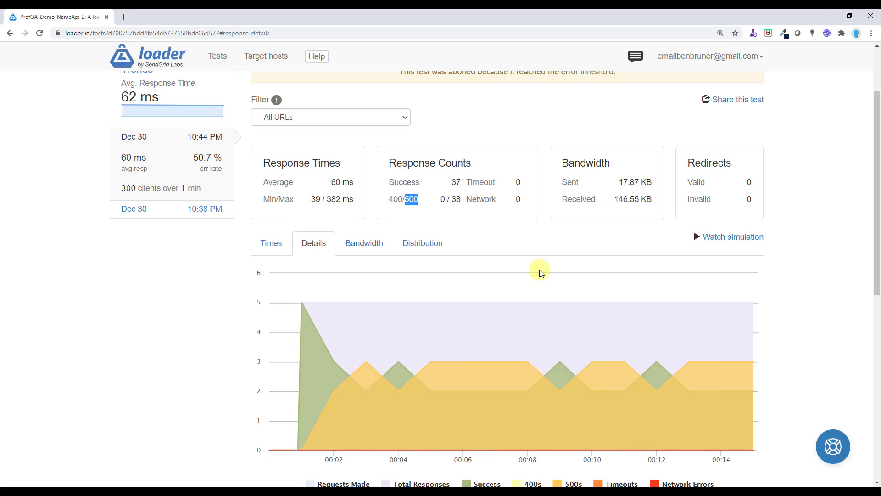
scroll(535, 266, "up", 2)
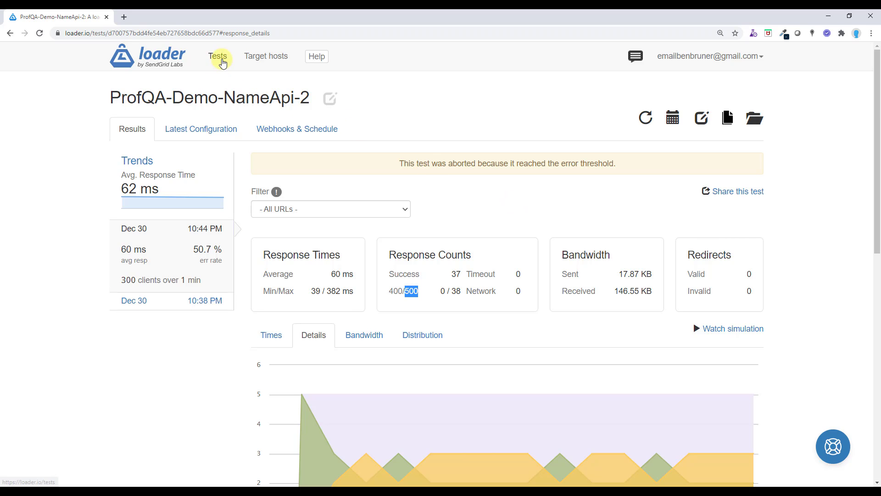
left_click(217, 56)
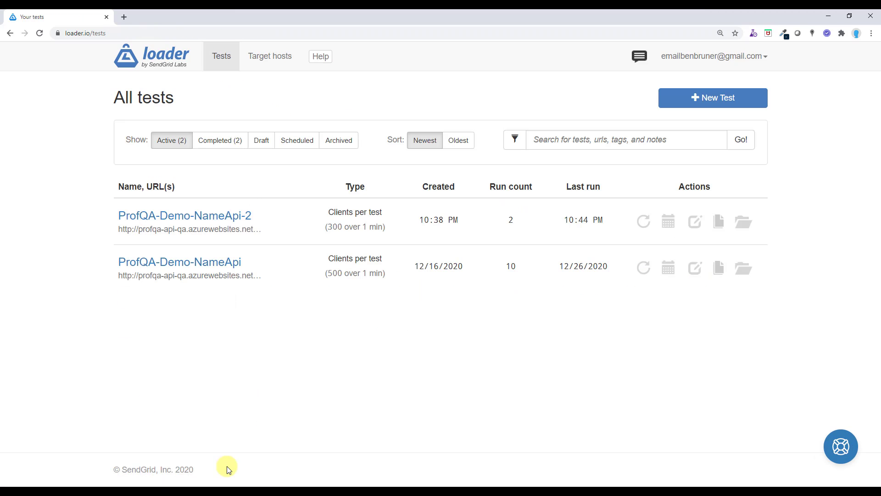